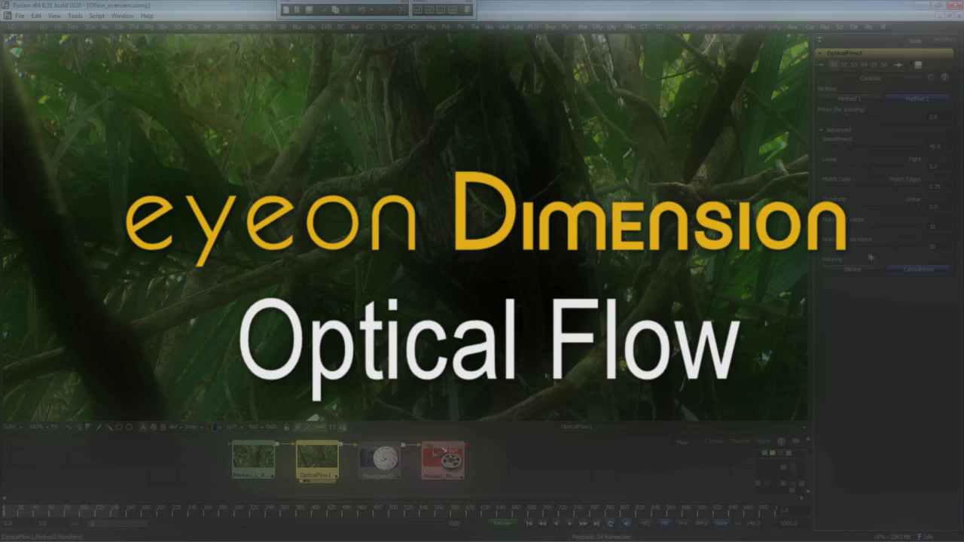
Collapse OpticalFlow1's Advanced sliders so only Method 2 and the 2.0 tracking proxy remain
{"action": "left_click", "coordinate": [824, 131]}
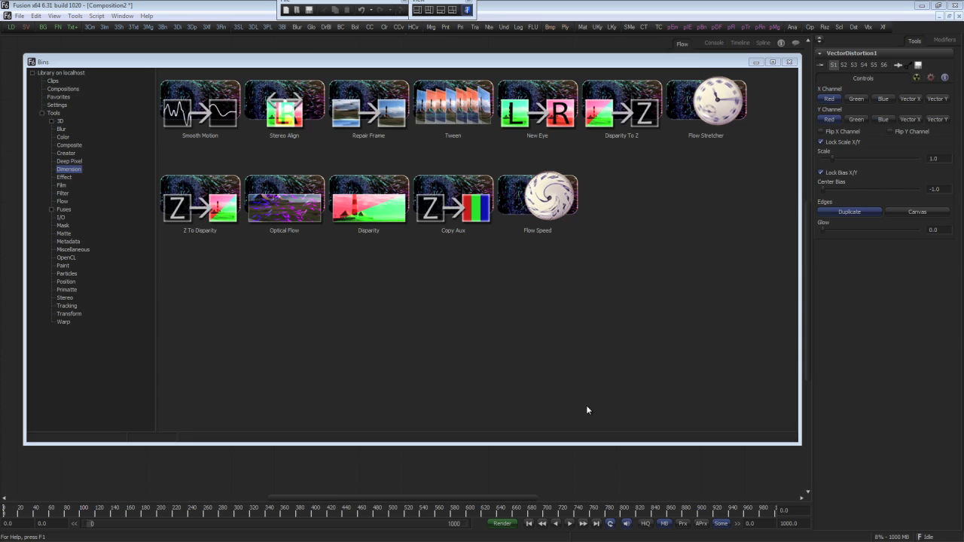
Float the Dimension tool list over the flow and search the Add Tool dialog for 'stereo'
{"action": "left_click", "coordinate": [76, 16]}
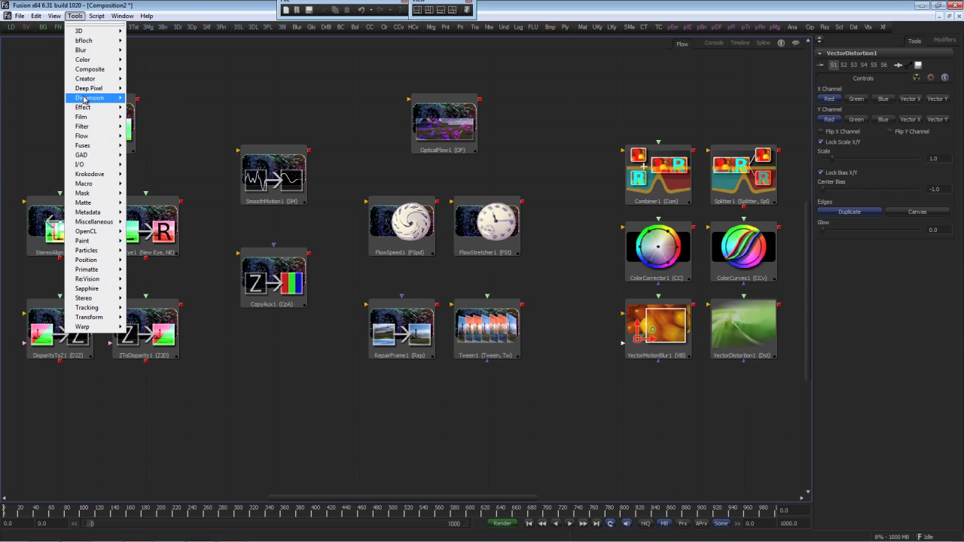
{"action": "mouse_move", "coordinate": [85, 100]}
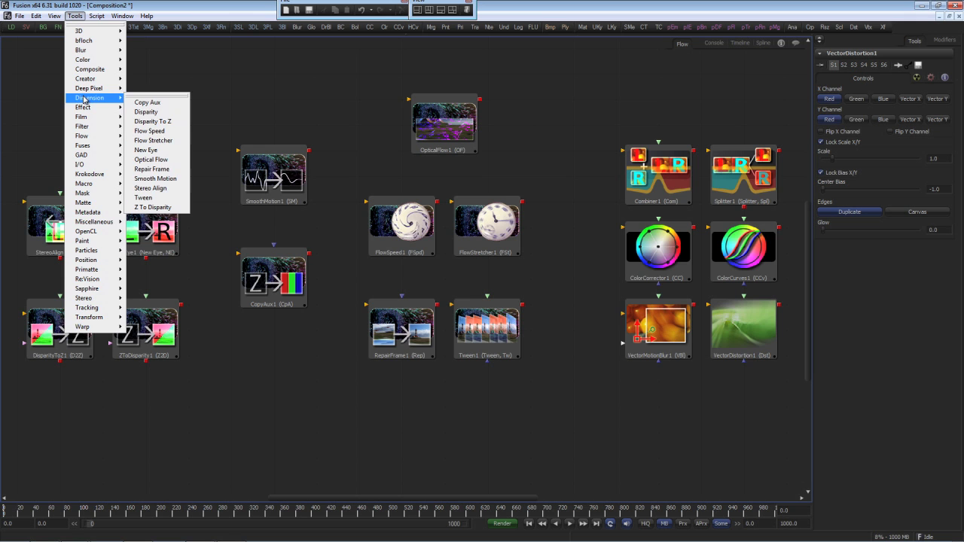
{"action": "left_click", "coordinate": [156, 97]}
{"action": "key", "text": "ctrl+space"}
{"action": "type", "text": "ster"}
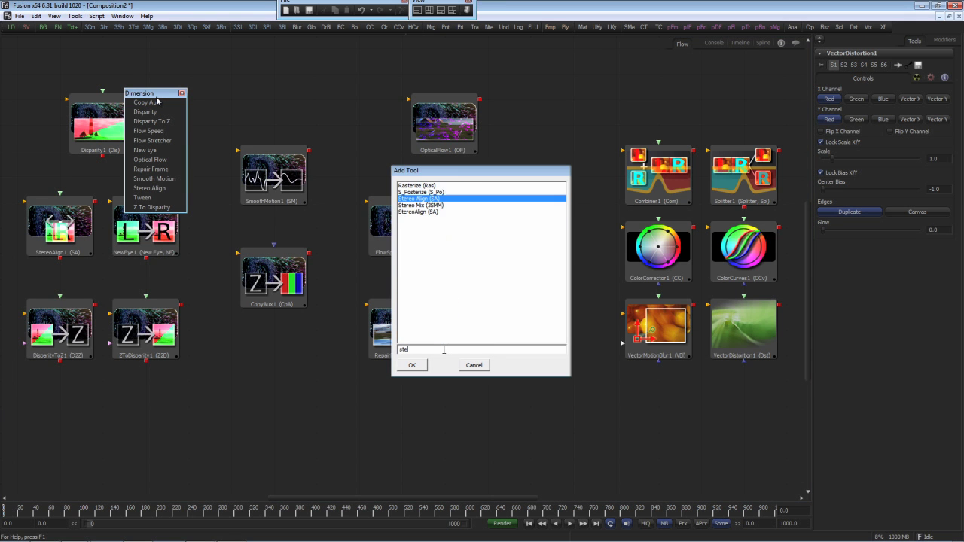
{"action": "type", "text": "eo"}
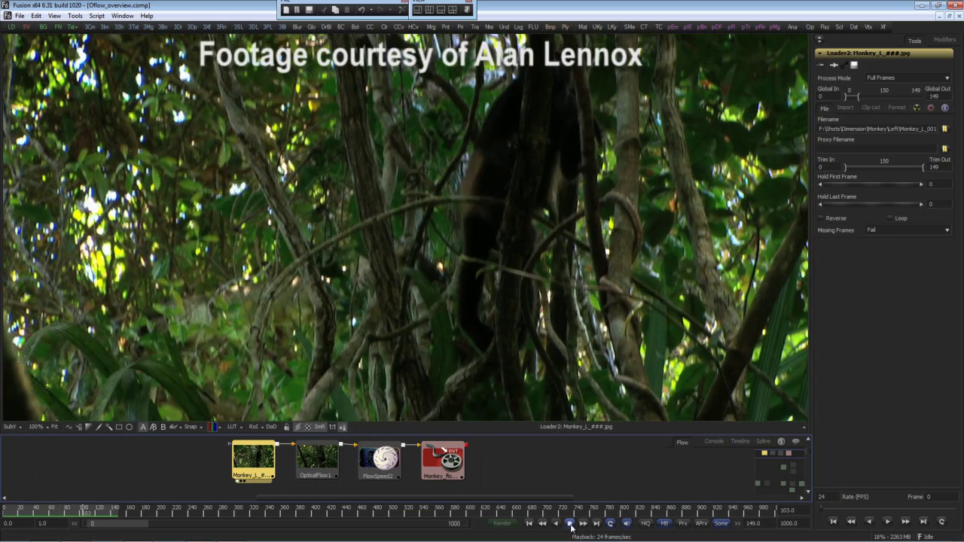
Stop playback at frame 1 and view OpticalFlow1's output, with the viewer channel list open
{"action": "left_click", "coordinate": [570, 524]}
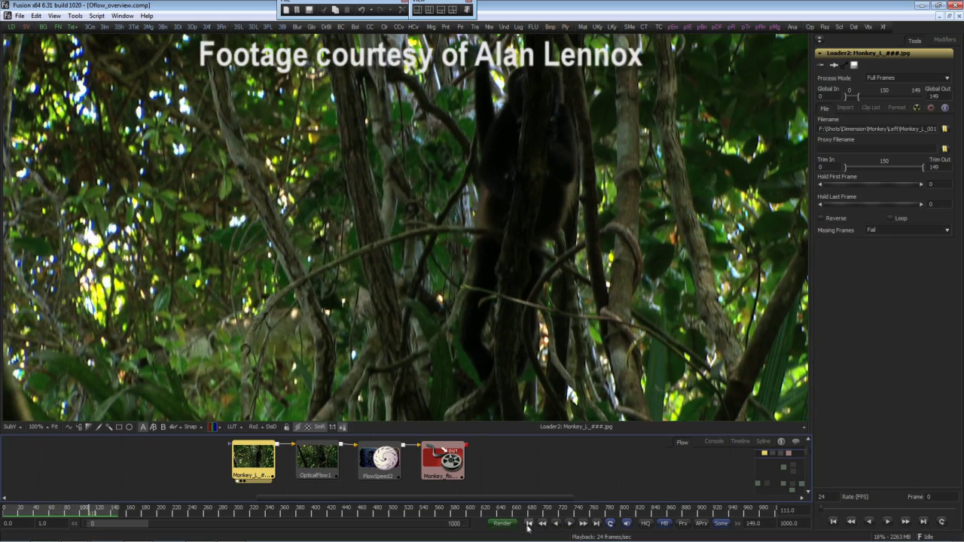
{"action": "left_click", "coordinate": [529, 524]}
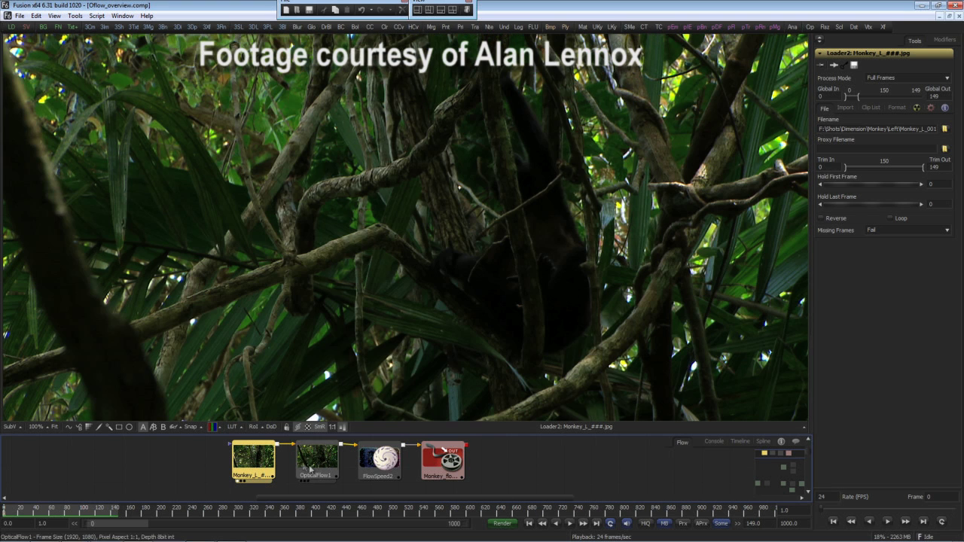
{"action": "left_click", "coordinate": [319, 467]}
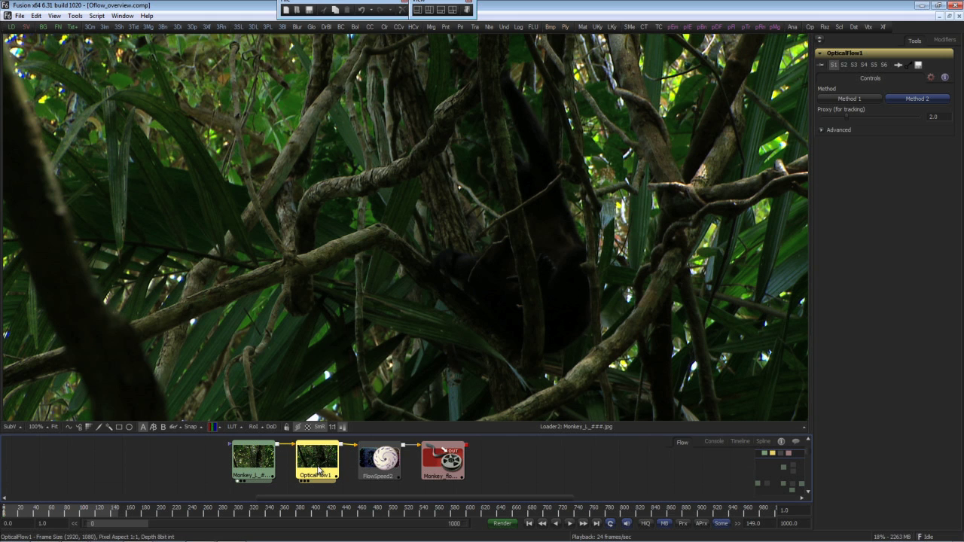
{"action": "key", "text": "1"}
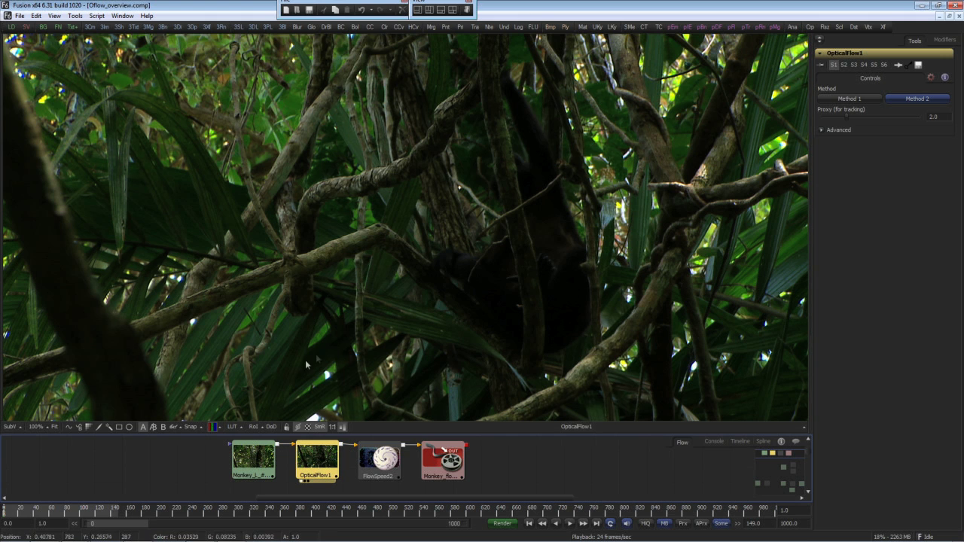
{"action": "left_click", "coordinate": [218, 427]}
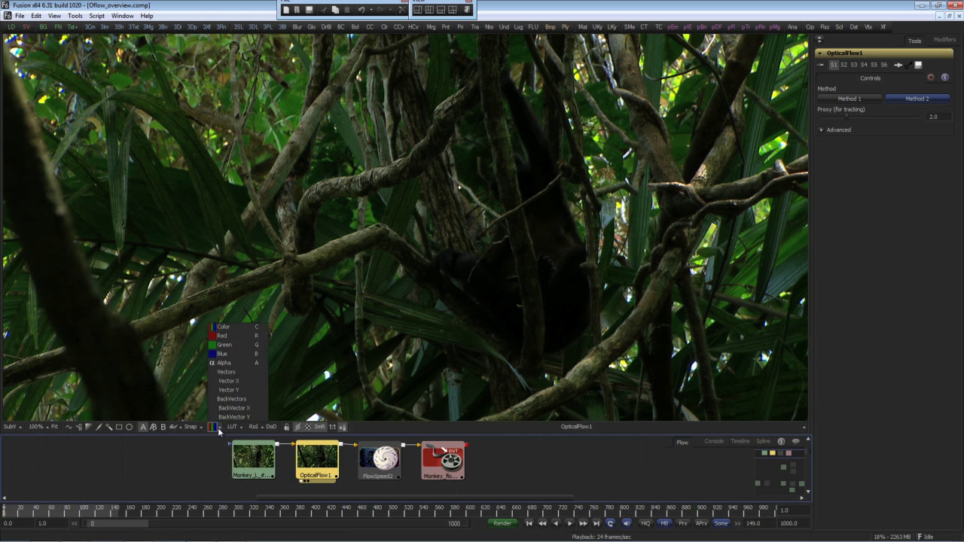
Show the Vector X motion channel, then switch the viewer back to the Color image
{"action": "left_click", "coordinate": [254, 372]}
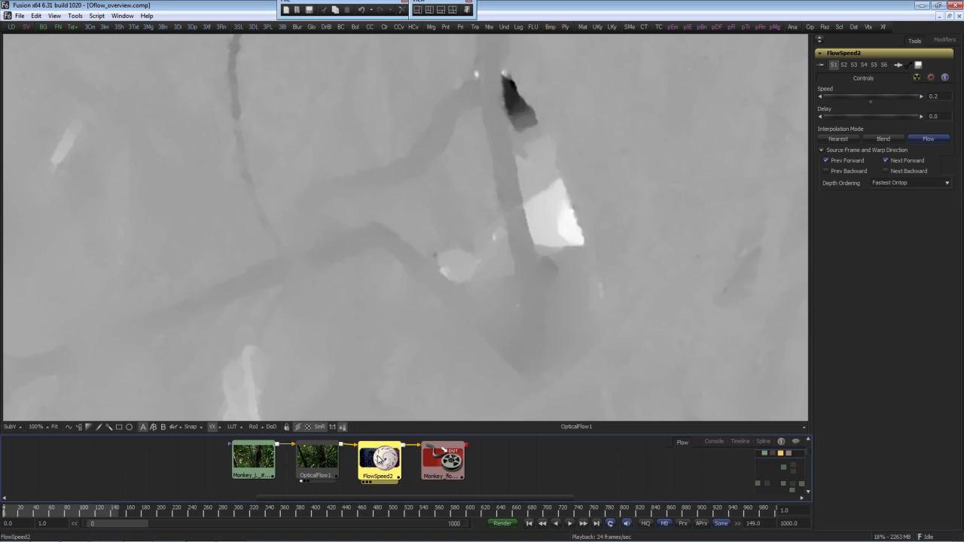
{"action": "left_click", "coordinate": [219, 427]}
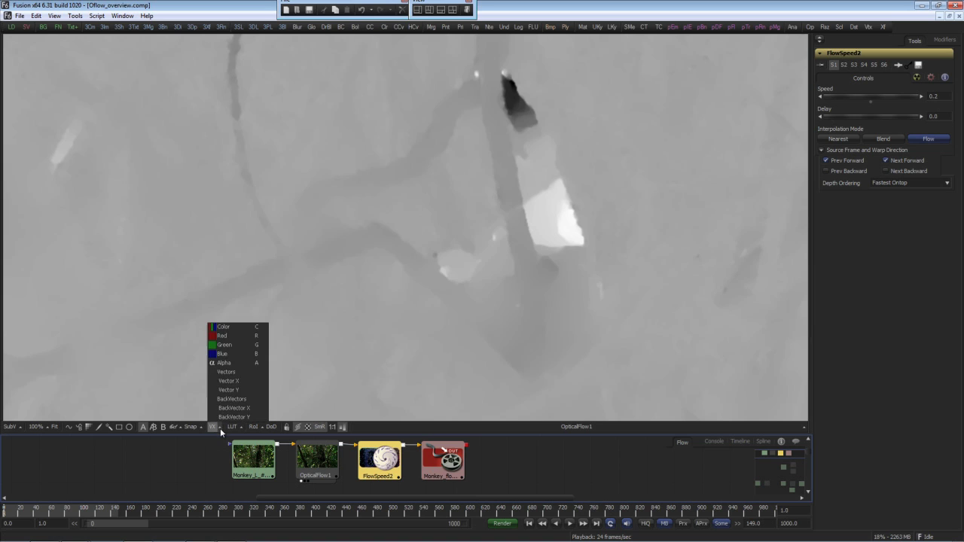
{"action": "left_click", "coordinate": [224, 327]}
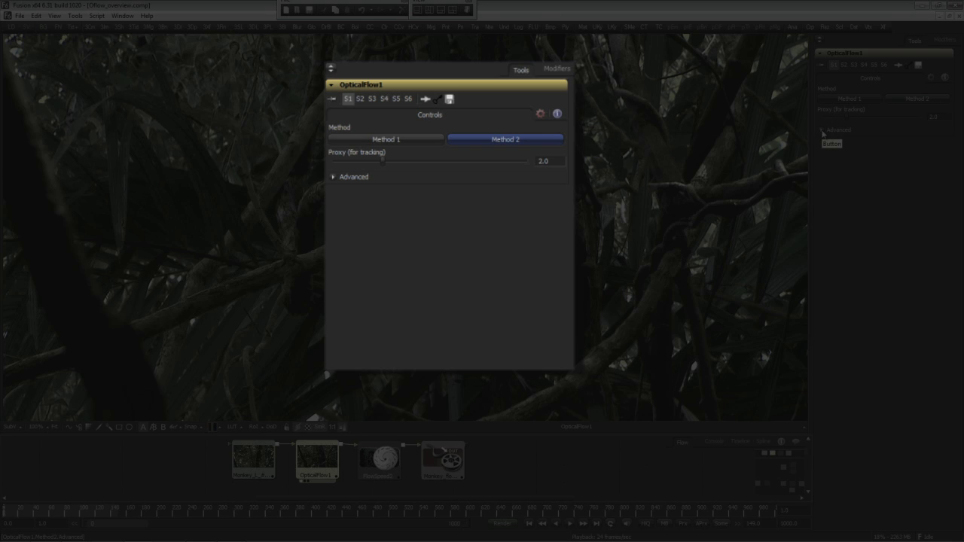
Expand OpticalFlow1's Advanced section to review Smoothness, warps and iterations
{"action": "left_click", "coordinate": [822, 133]}
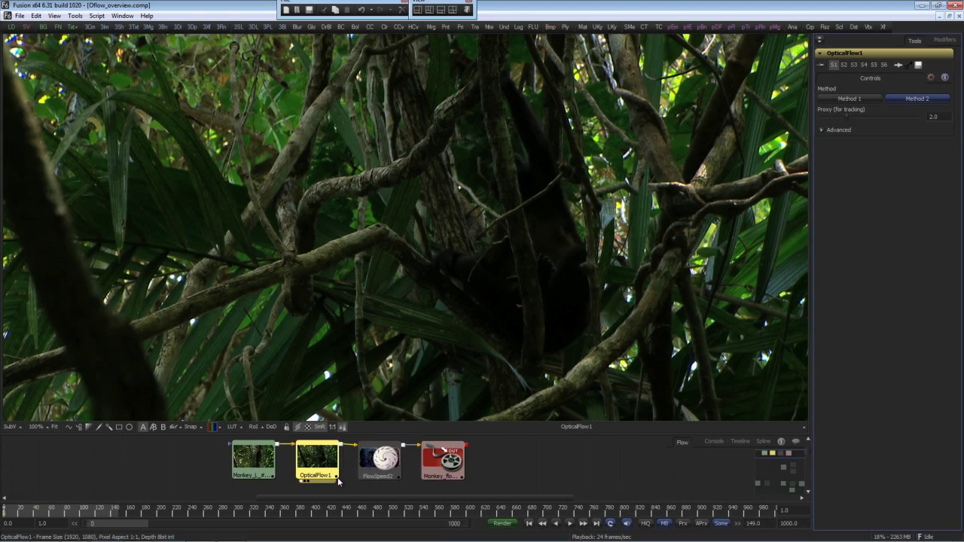
{"action": "mouse_move", "coordinate": [337, 477]}
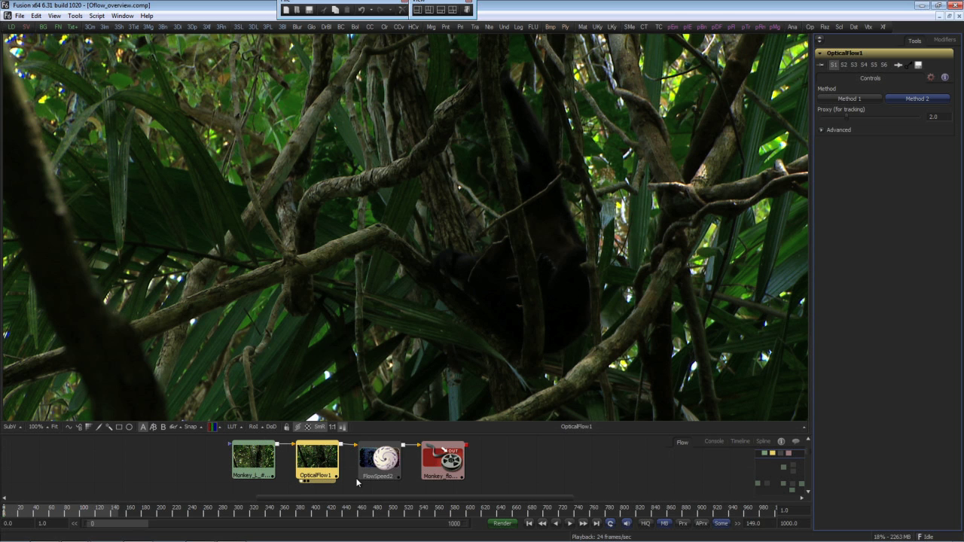
Delete FlowSpeed2, move the Saver node next to OpticalFlow1, and show its settings
{"action": "left_click", "coordinate": [381, 456]}
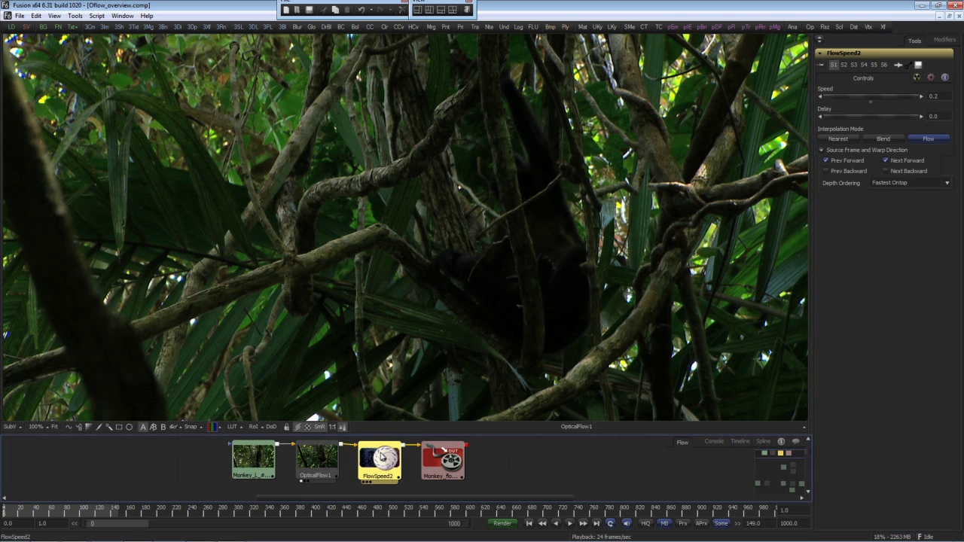
{"action": "key", "text": "Delete"}
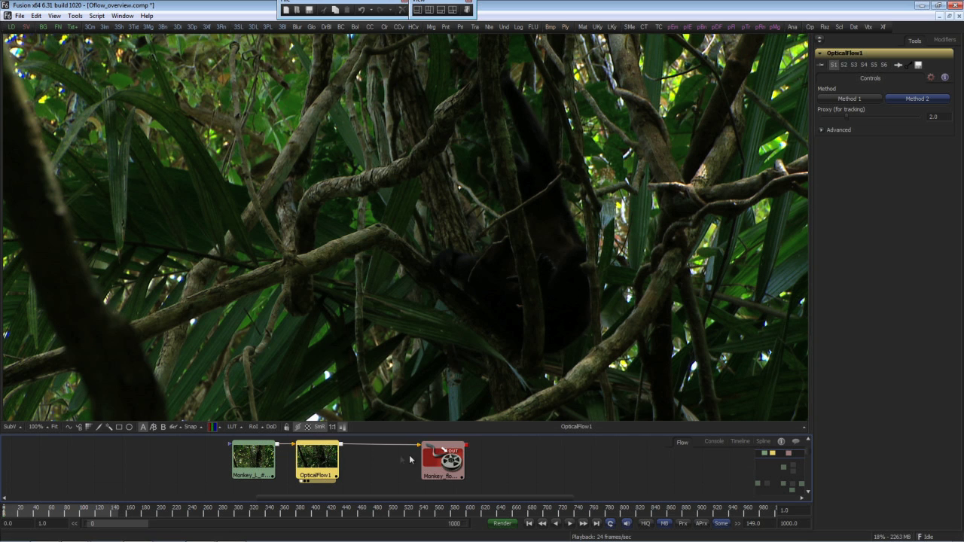
{"action": "left_click_drag", "start_coordinate": [446, 450], "coordinate": [394, 451]}
{"action": "left_click", "coordinate": [400, 451]}
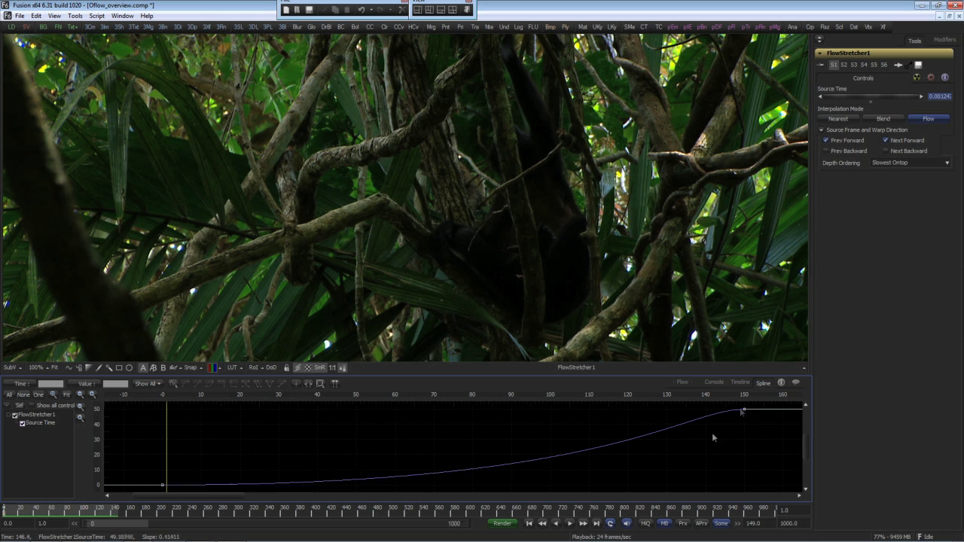
Play the FlowStretcher1 retime, stop it back at frame 0, and return to the node flow
{"action": "left_click", "coordinate": [569, 523]}
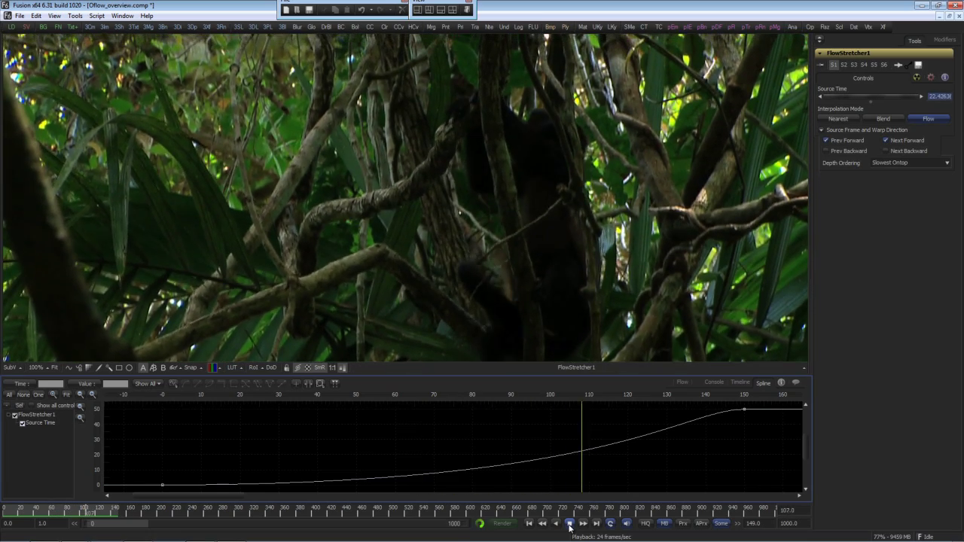
{"action": "left_click", "coordinate": [571, 524]}
{"action": "left_click", "coordinate": [529, 524]}
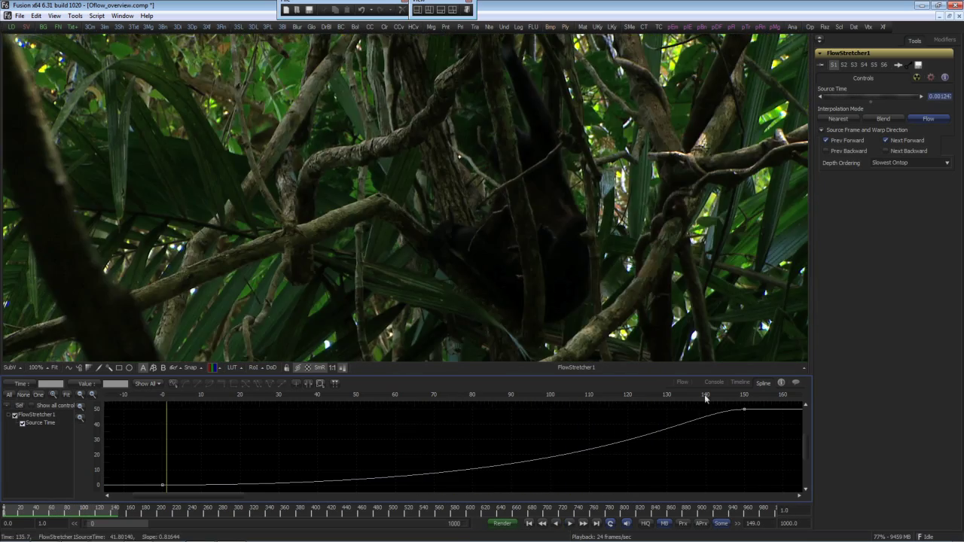
{"action": "left_click", "coordinate": [682, 381]}
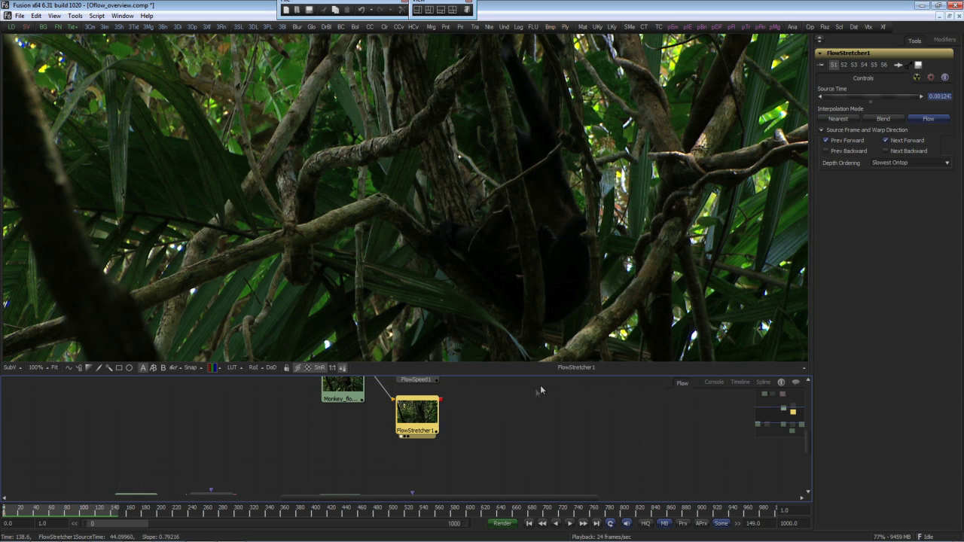
Pan the flow so the Monkey loader, FlowSpeed1 and FlowStretcher1 are all visible
{"action": "left_click_drag", "start_coordinate": [509, 403], "coordinate": [519, 425]}
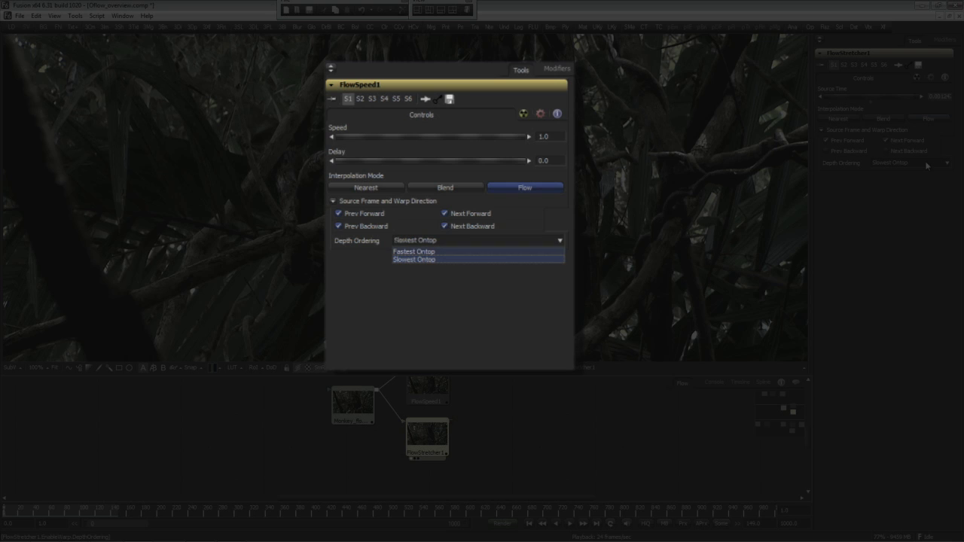
Review FlowSpeed1's Depth Ordering choices, keeping Slowest Ontop
{"action": "left_click", "coordinate": [927, 163]}
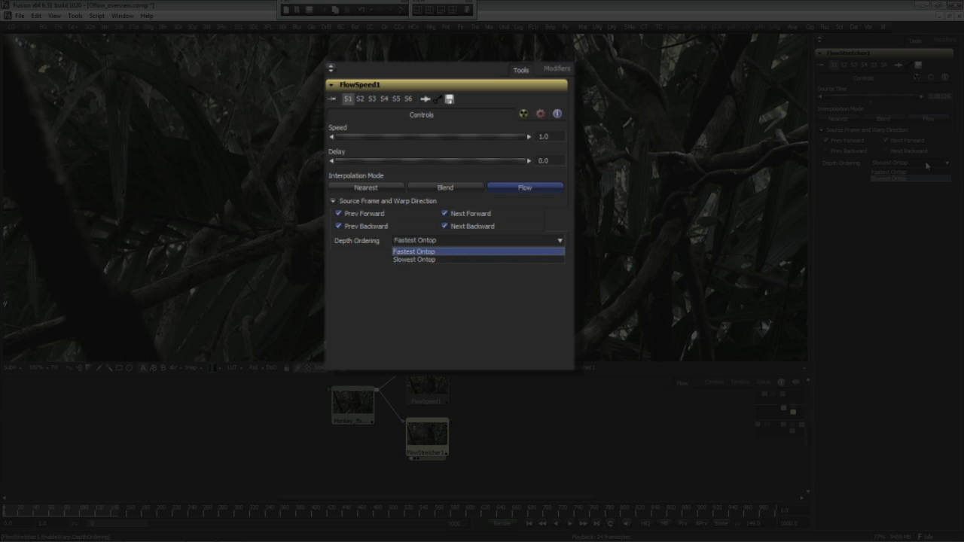
{"action": "left_click", "coordinate": [927, 165]}
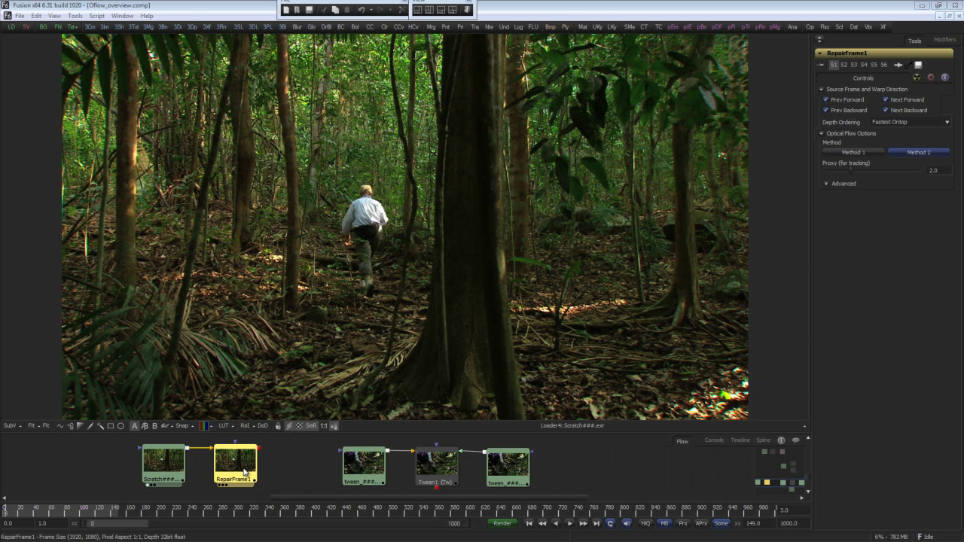
Step between frames 3 and 5 to locate the scratch on frame 4
{"action": "left_click", "coordinate": [583, 524]}
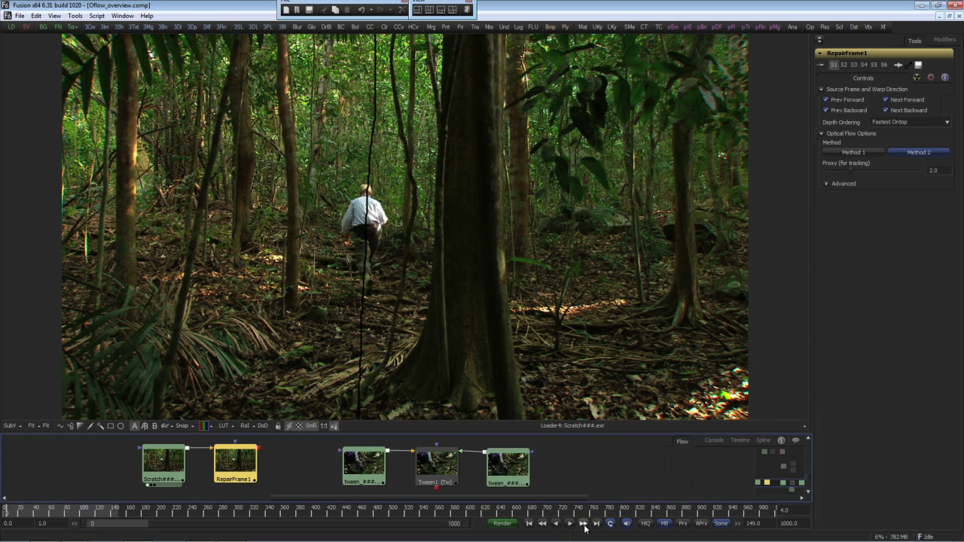
{"action": "left_click", "coordinate": [584, 524]}
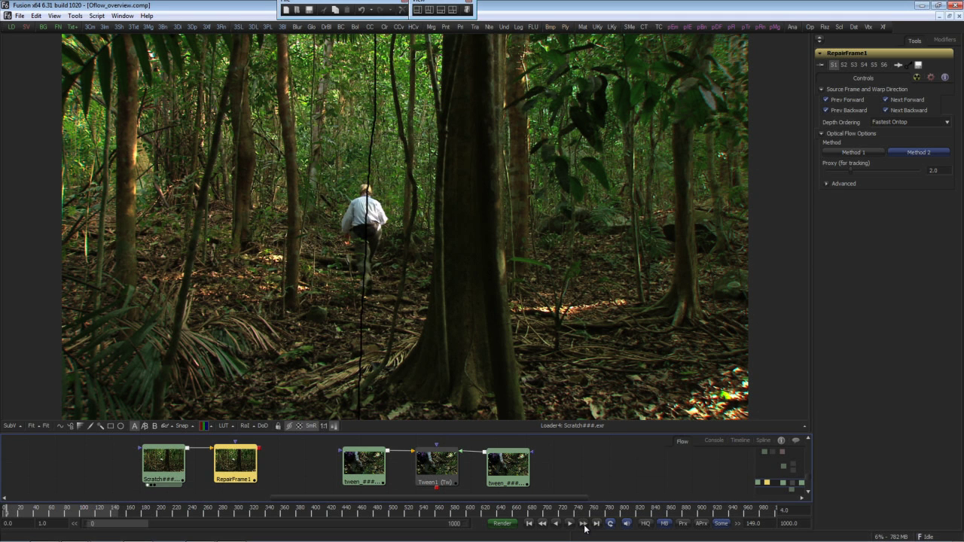
{"action": "left_click", "coordinate": [544, 525]}
{"action": "left_click", "coordinate": [543, 524]}
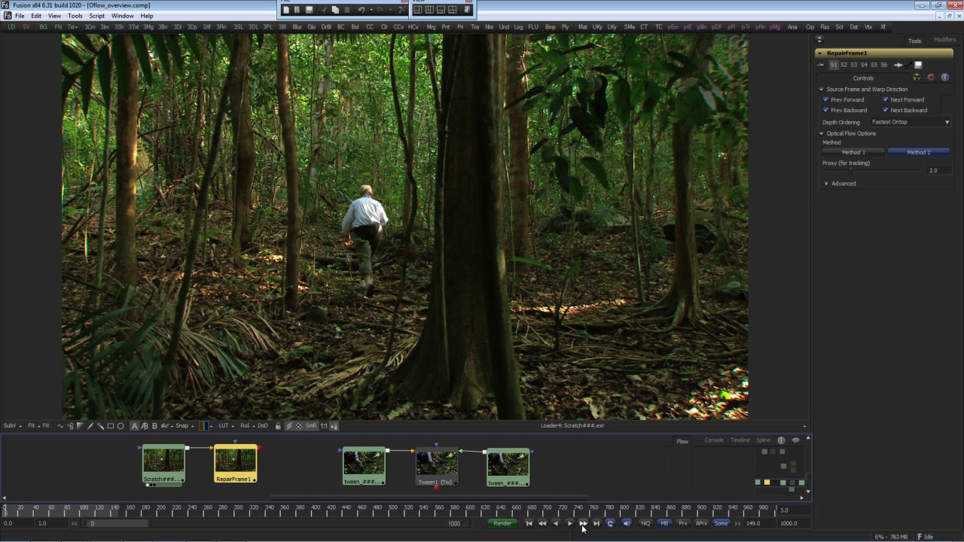
{"action": "left_click", "coordinate": [583, 524]}
{"action": "left_click", "coordinate": [543, 524]}
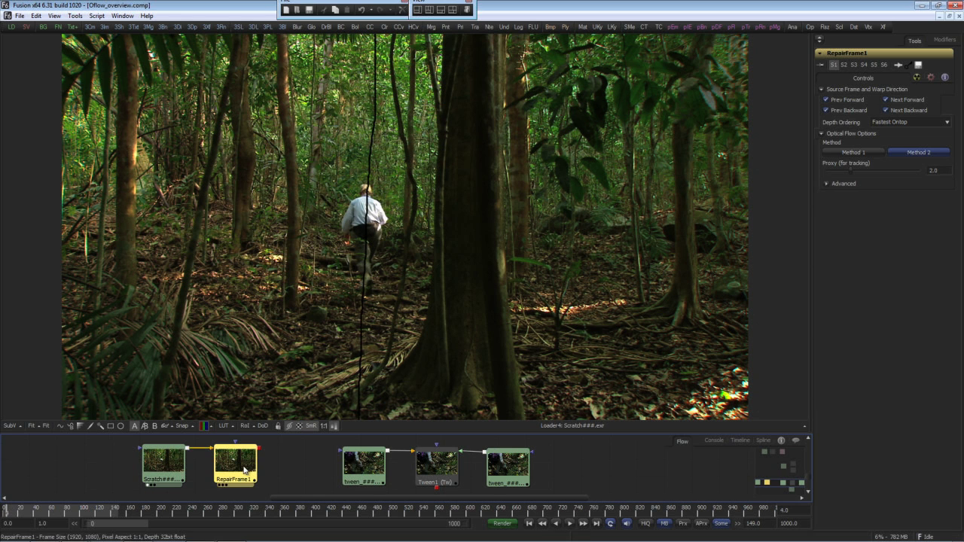
View RepairFrame1's scratch-free frame 4, check Depth Ordering, then view the second tween clip
{"action": "left_click_drag", "start_coordinate": [245, 470], "coordinate": [345, 318]}
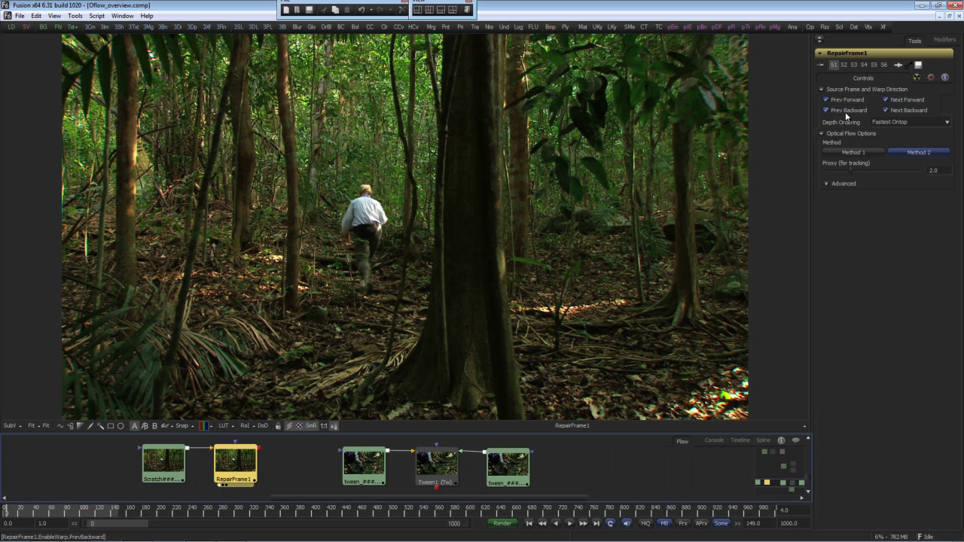
{"action": "left_click", "coordinate": [918, 121]}
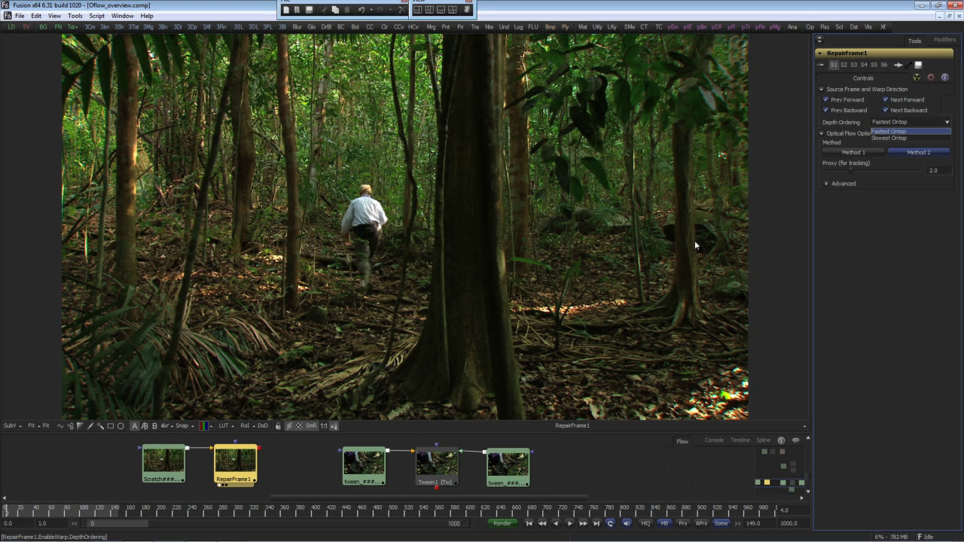
{"action": "left_click", "coordinate": [512, 465]}
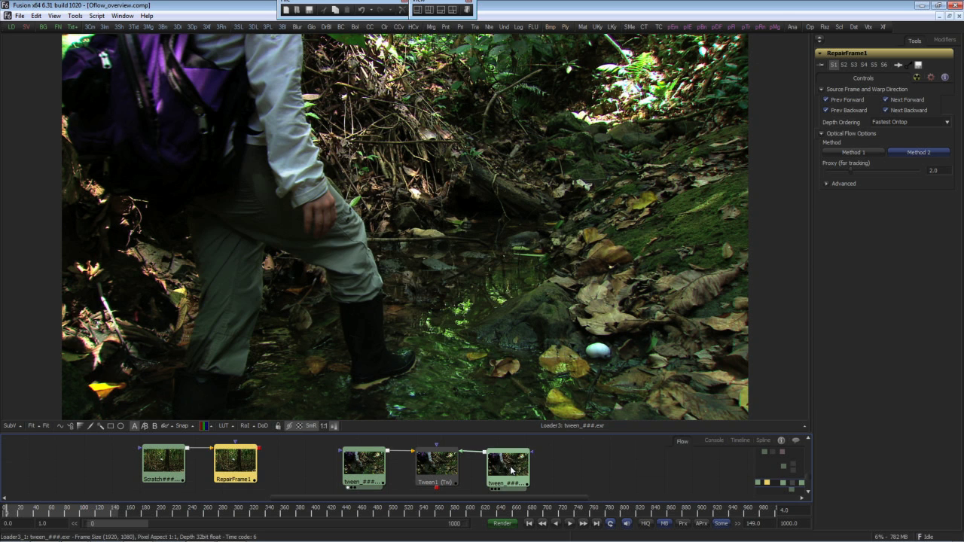
Load the second tween clip and view Tween1's generated hiker frame at 0.5 interpolation
{"action": "left_click_drag", "start_coordinate": [512, 471], "coordinate": [516, 367]}
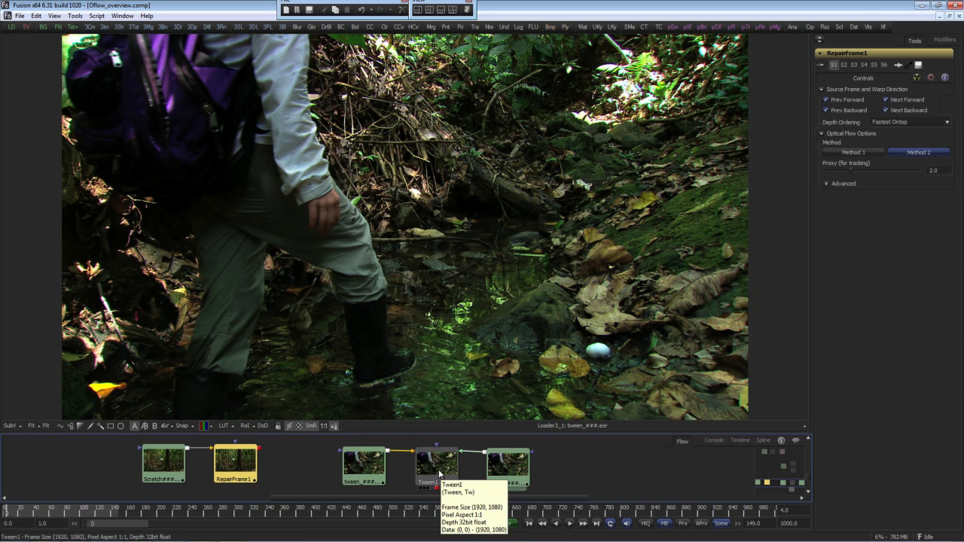
{"action": "left_click", "coordinate": [439, 459]}
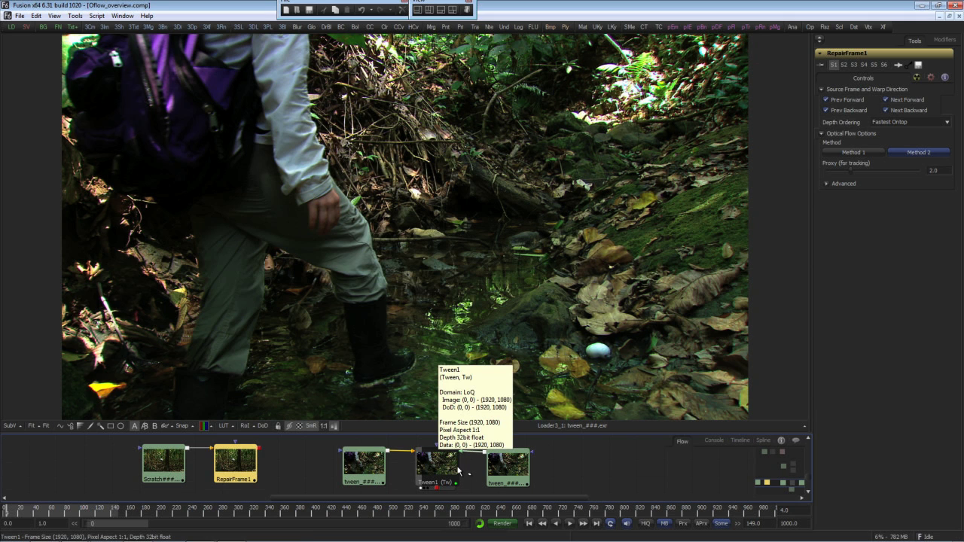
{"action": "key", "text": "1"}
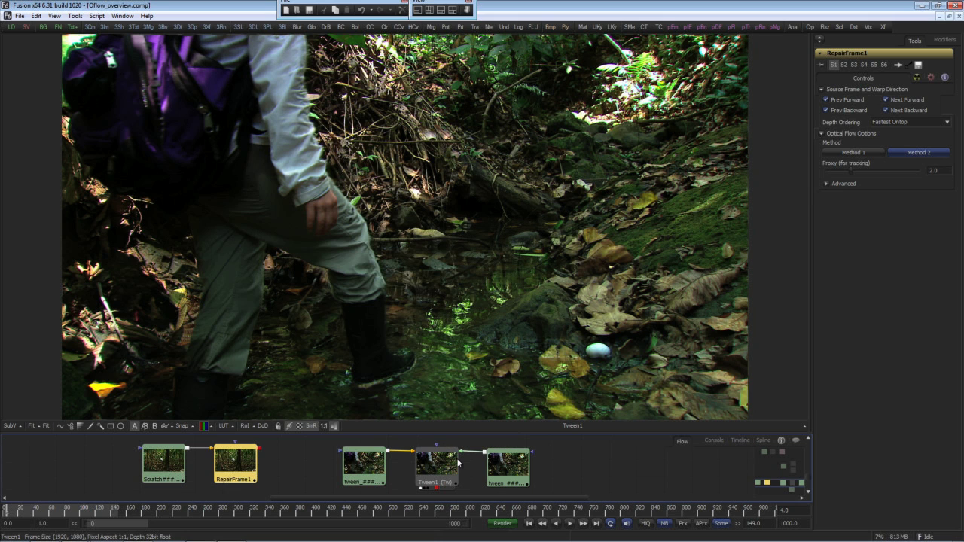
{"action": "left_click", "coordinate": [458, 463]}
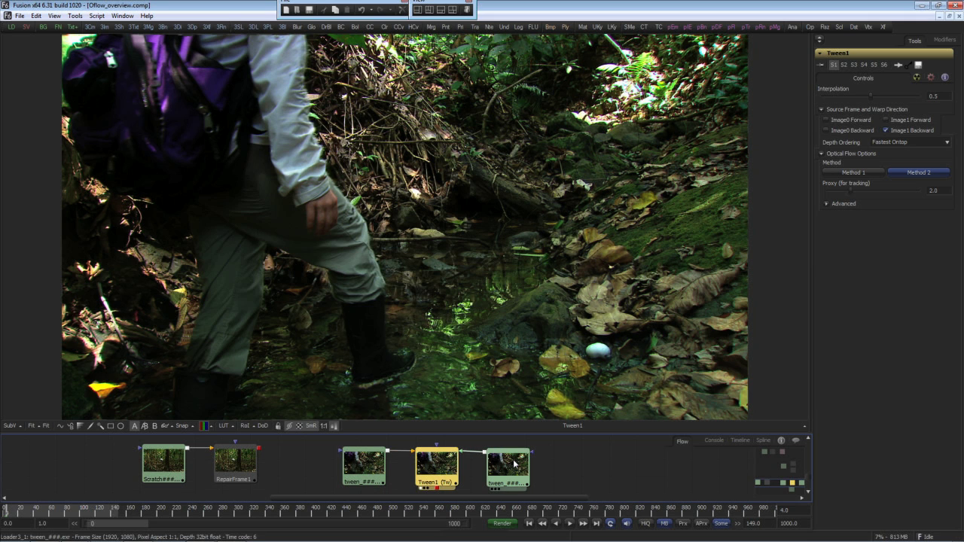
{"action": "mouse_move", "coordinate": [433, 456]}
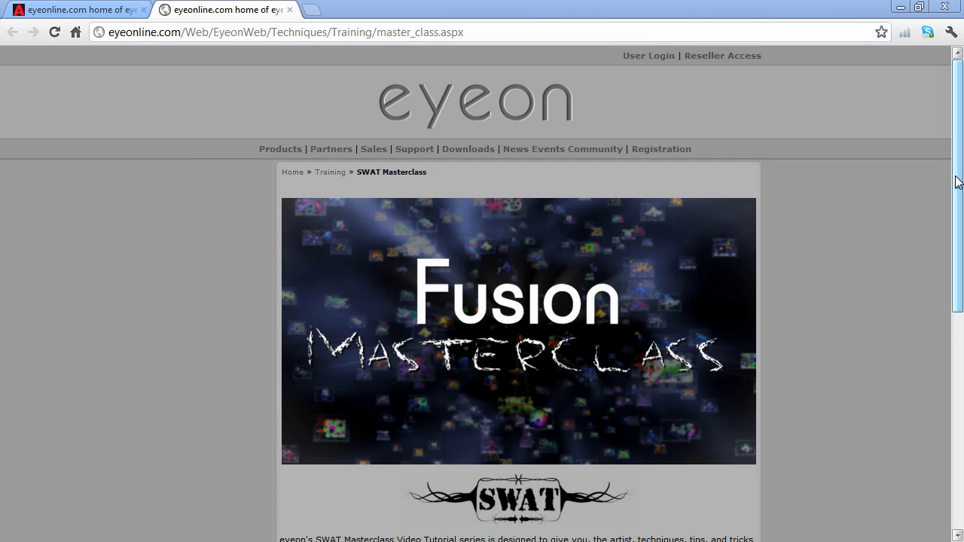
Scroll the SWAT Masterclass page to reveal the Masterclass 101–105 tutorial list
{"action": "left_click_drag", "start_coordinate": [958, 182], "coordinate": [958, 388]}
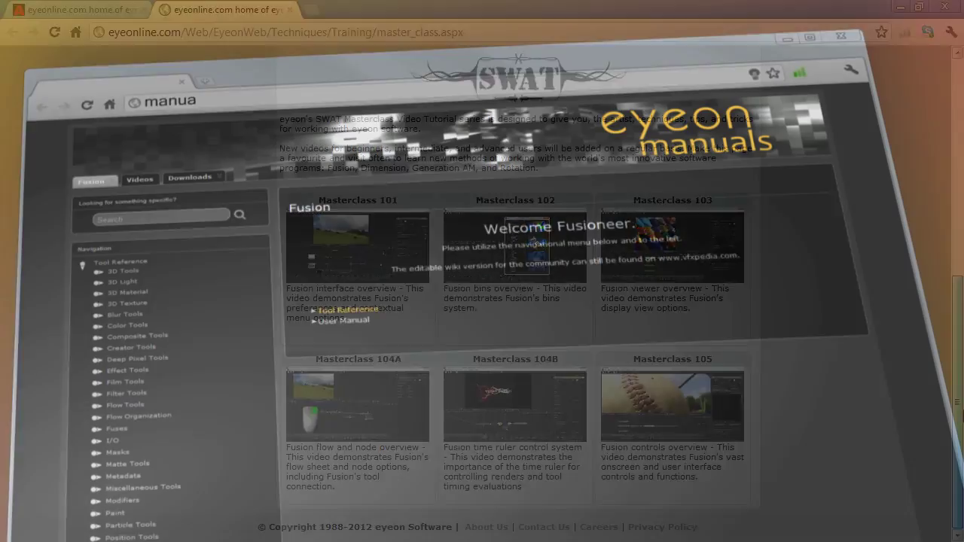